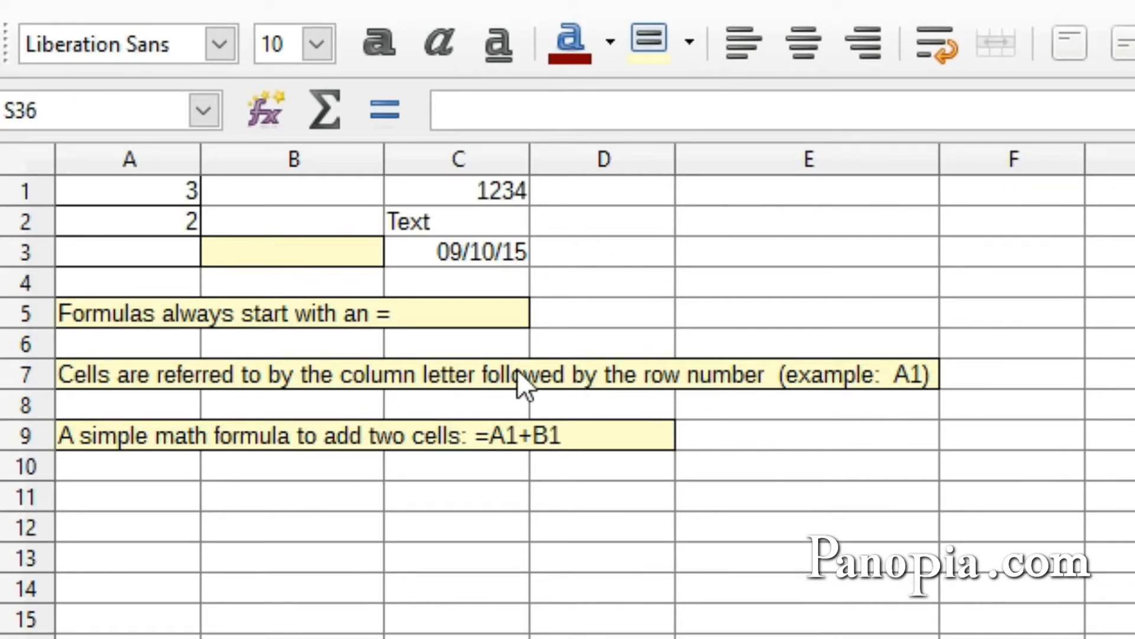
Select cells A1, B3 and A2 in turn to examine their cell references and contents.
left_click(109, 191)
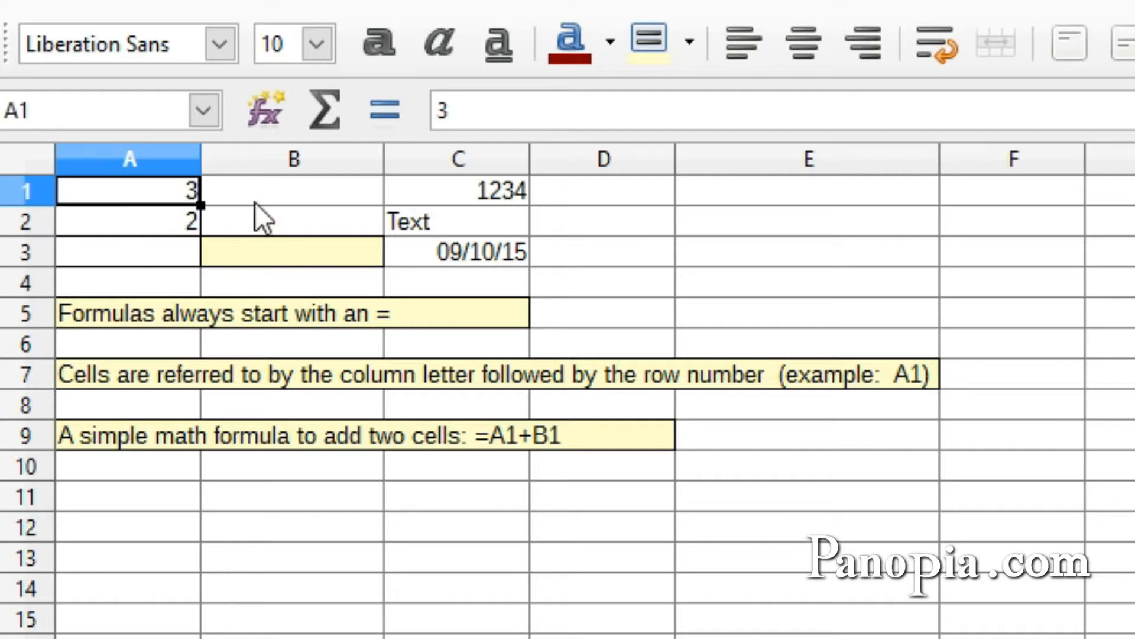
left_click(267, 260)
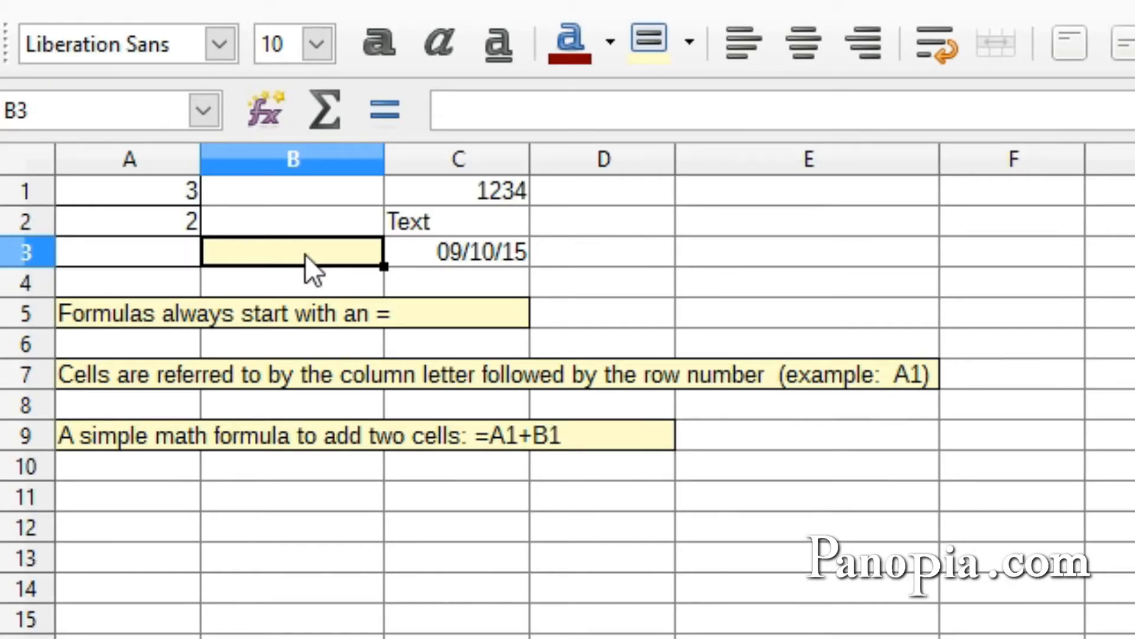
left_click(137, 191)
left_click(140, 233)
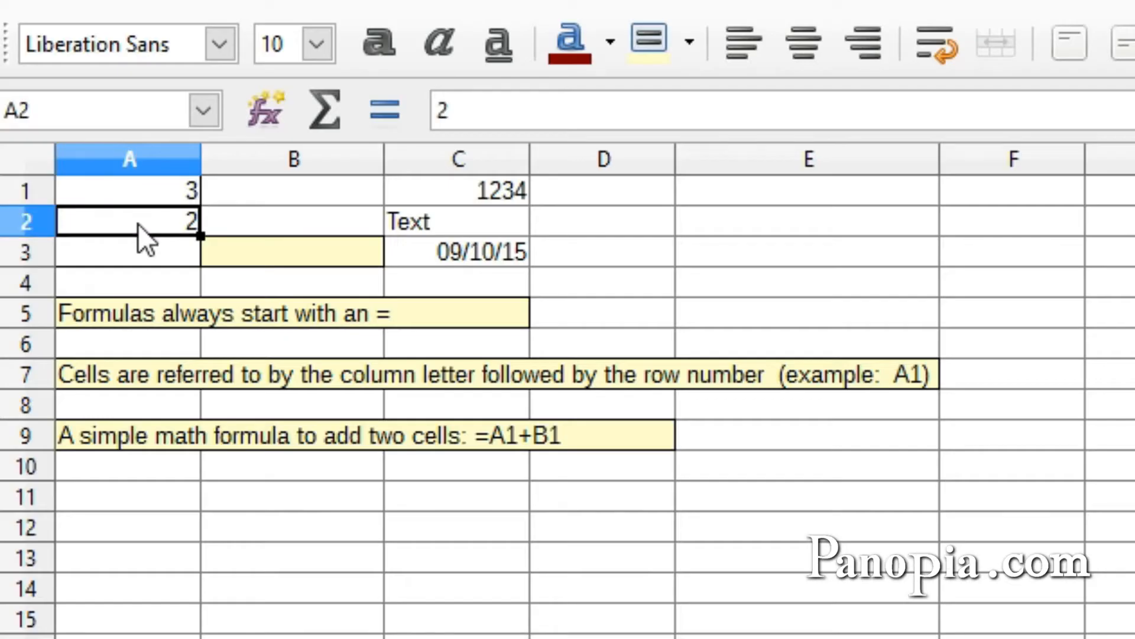
Enter the formula =A1+A2 in cell A3, picking both referenced cells from the sheet.
left_click(121, 260)
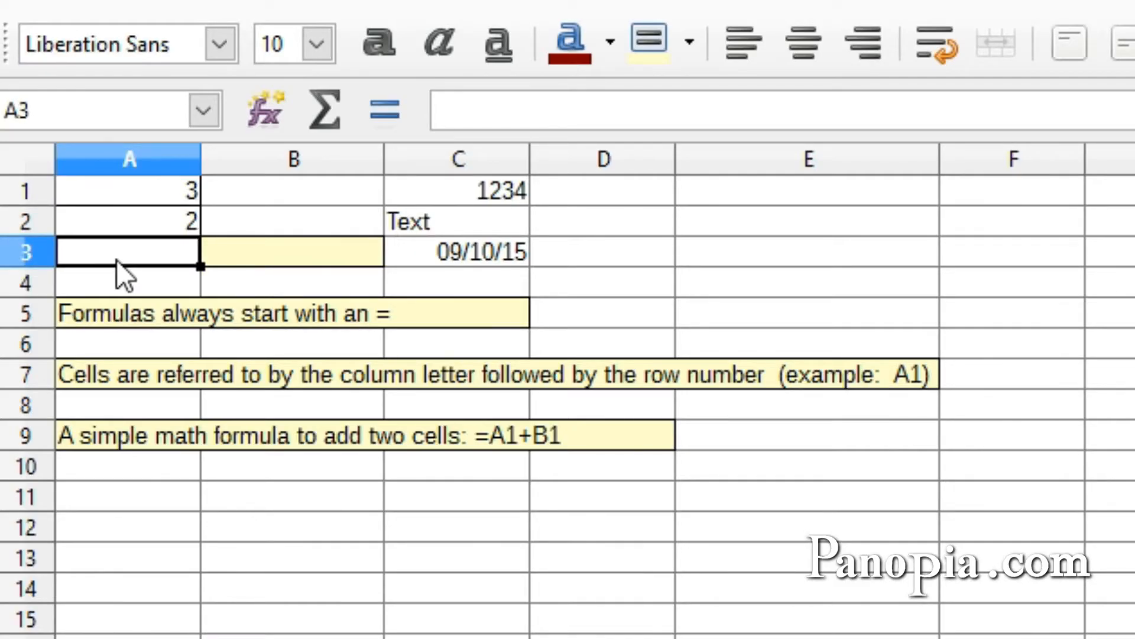
type("=")
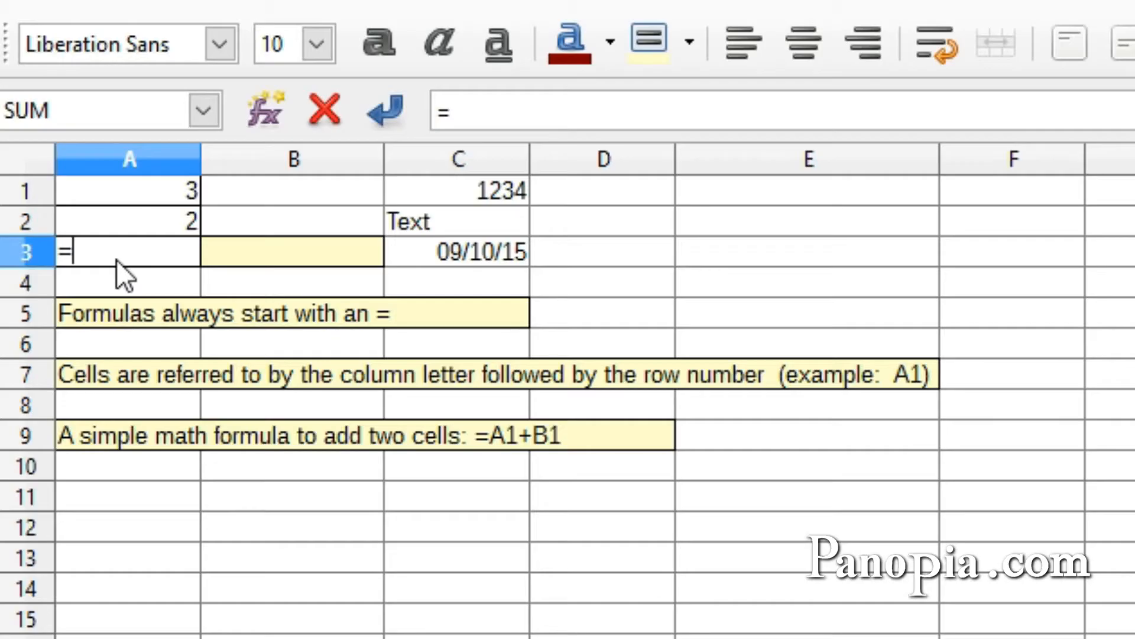
left_click(124, 199)
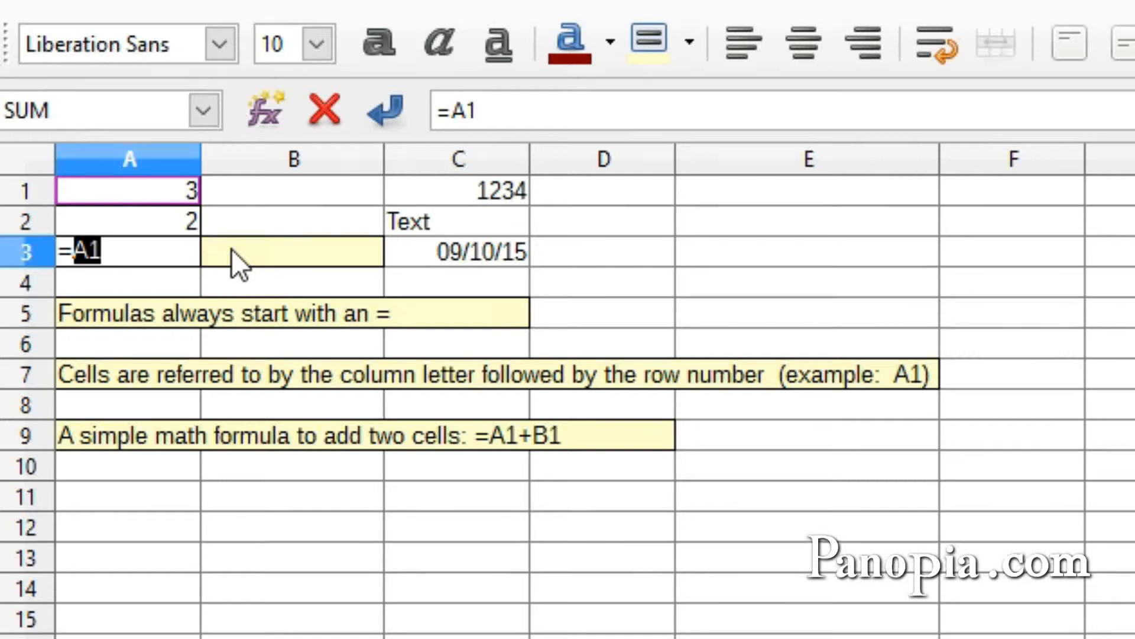
type("+")
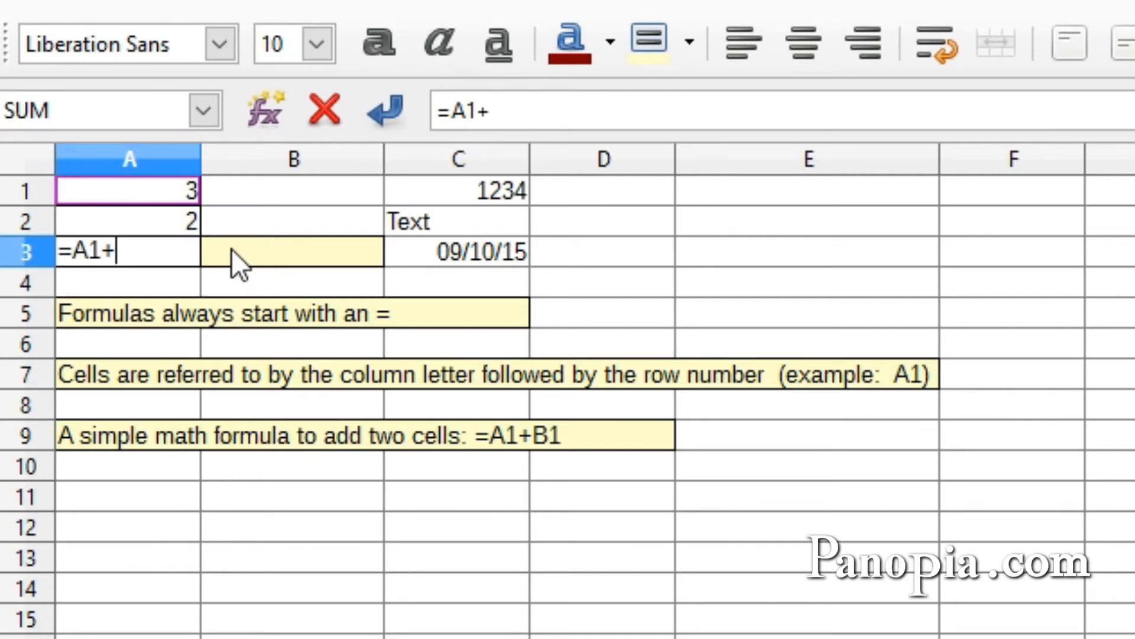
left_click(187, 212)
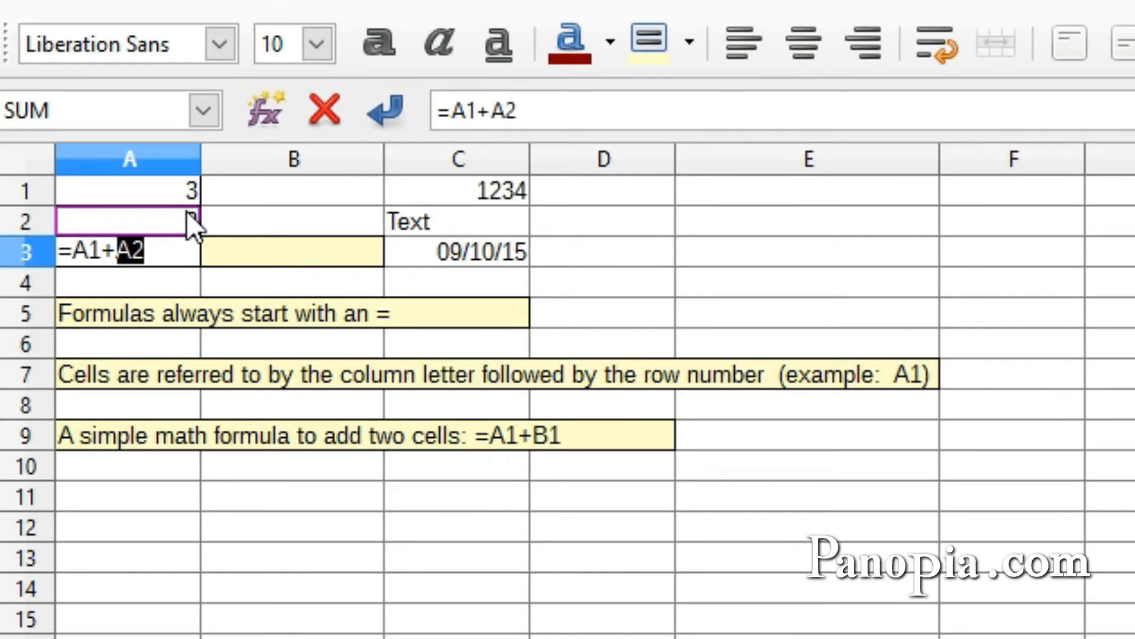
key("Return")
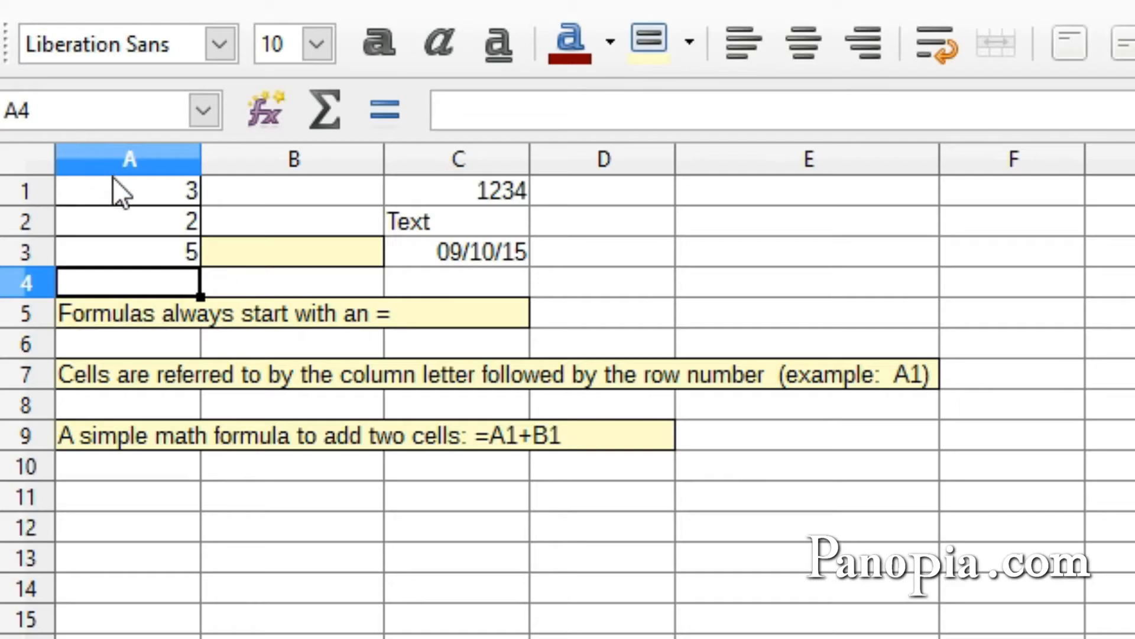
Change the value in cell A1 to 7.
left_click(165, 186)
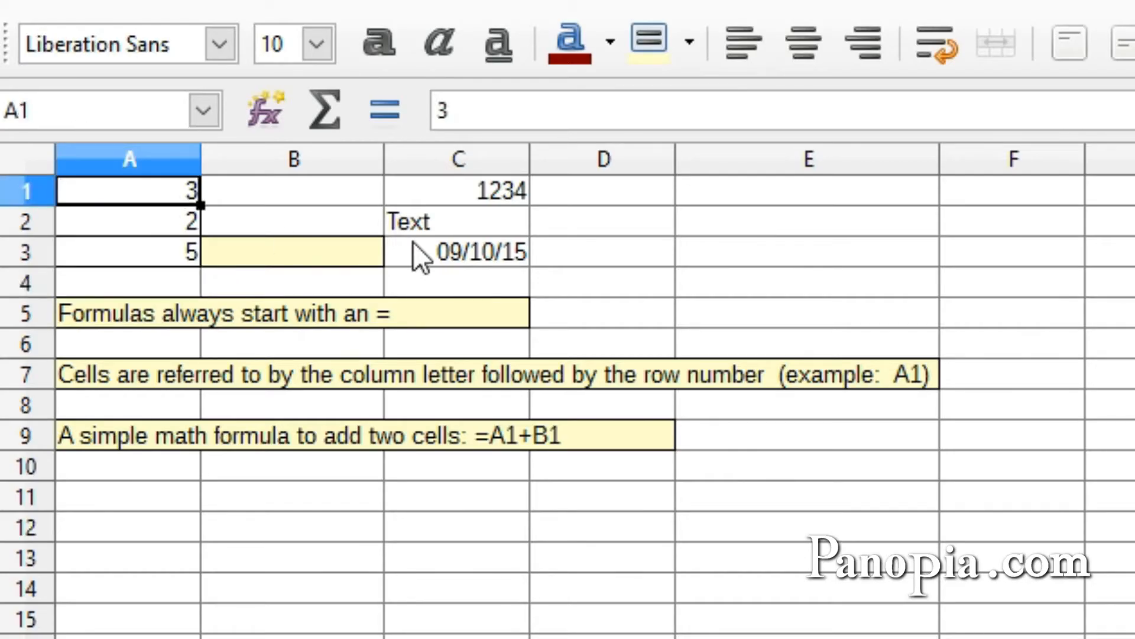
type("7")
key("Return")
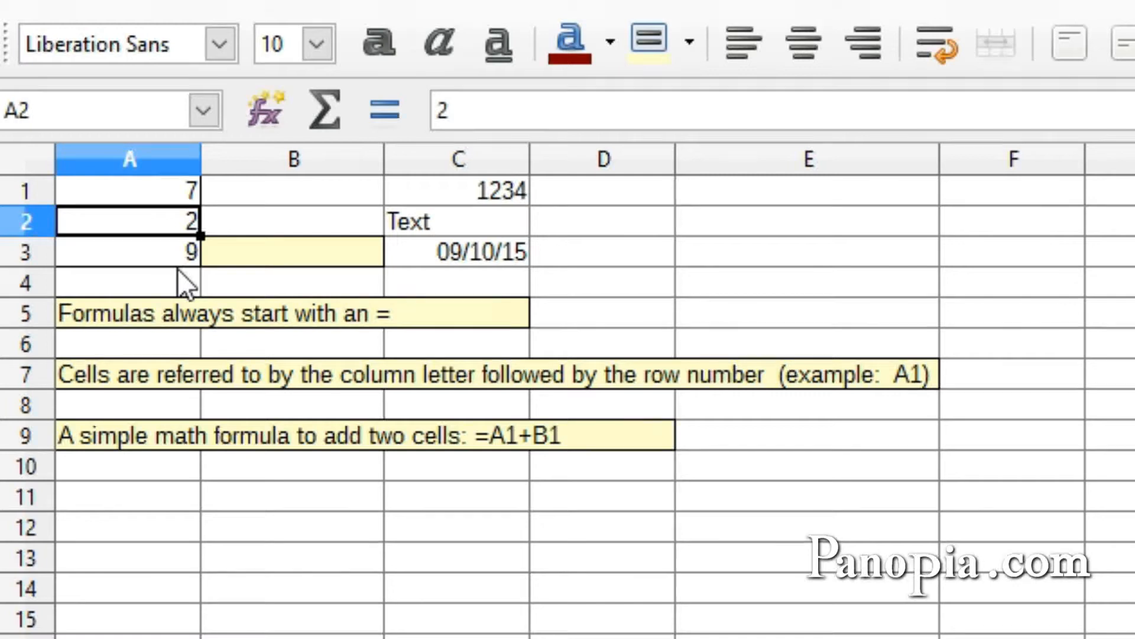
Edit the formula in cell A3 to subtract instead of add, making it =A1-A2.
left_click(169, 247)
double_click(169, 248)
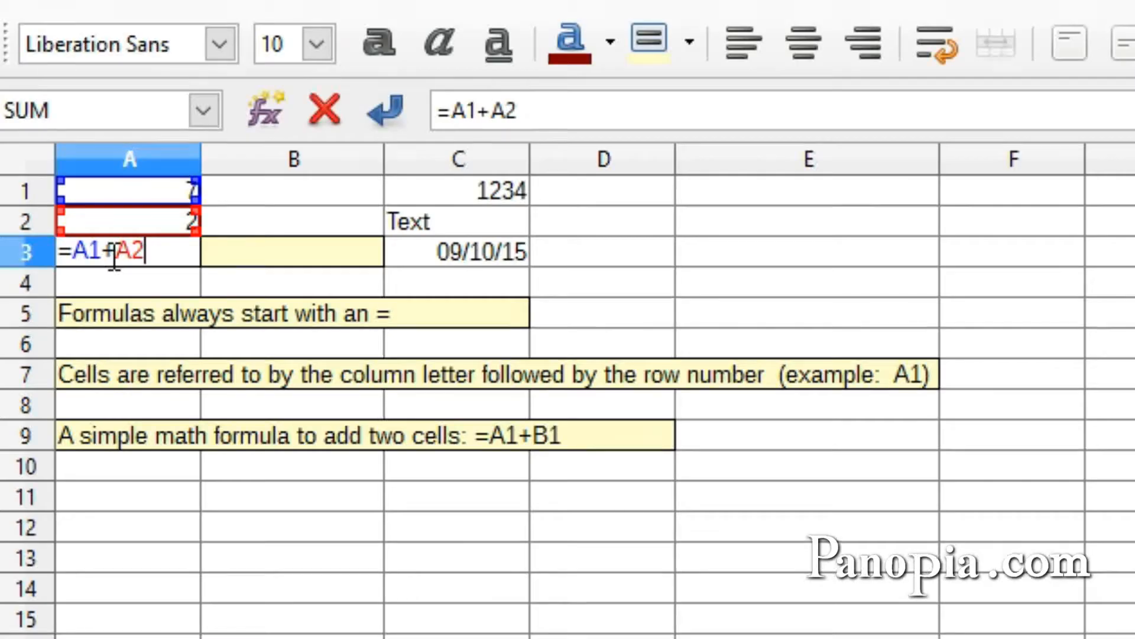
left_click_drag(115, 256, 106, 253)
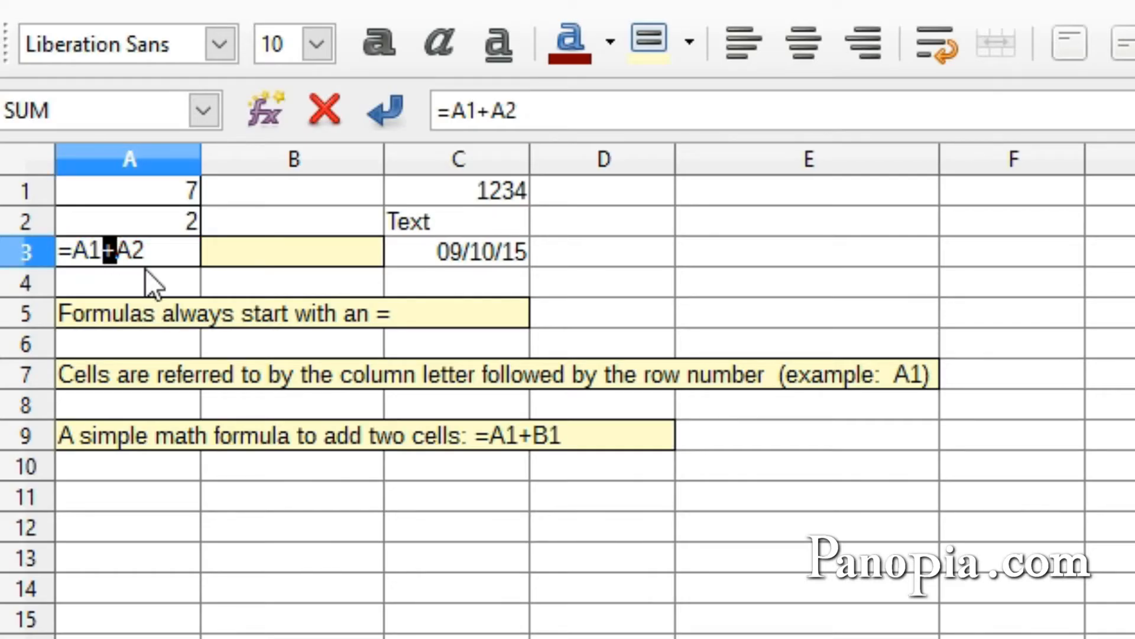
type("-")
key("Return")
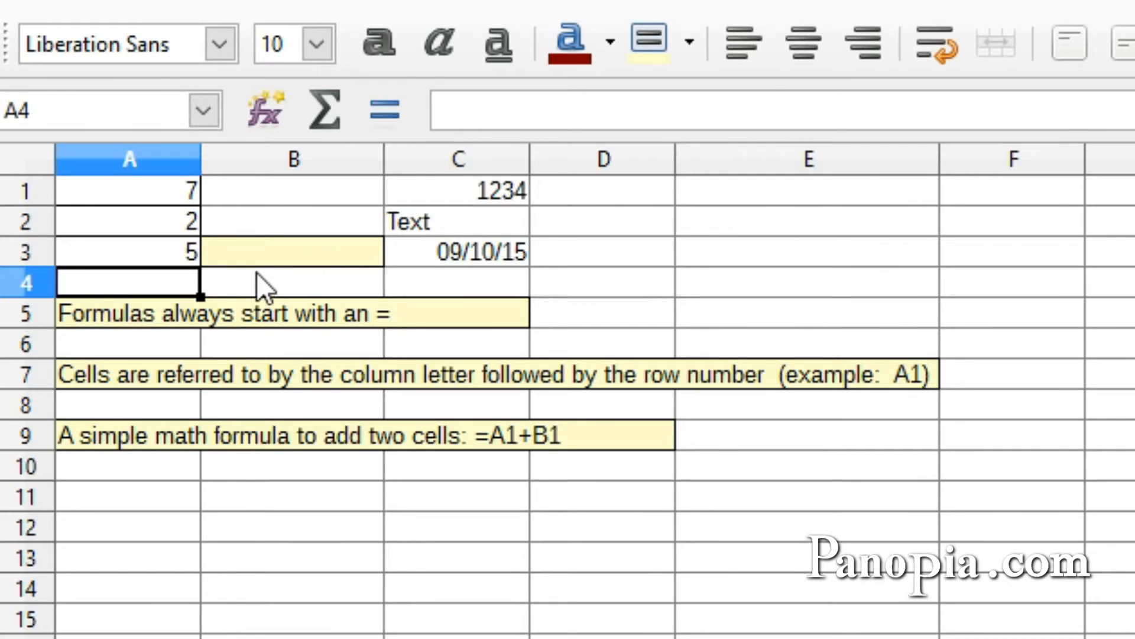
Clear cell A3 and insert an automatic sum of the range A1:A2 there.
left_click(173, 253)
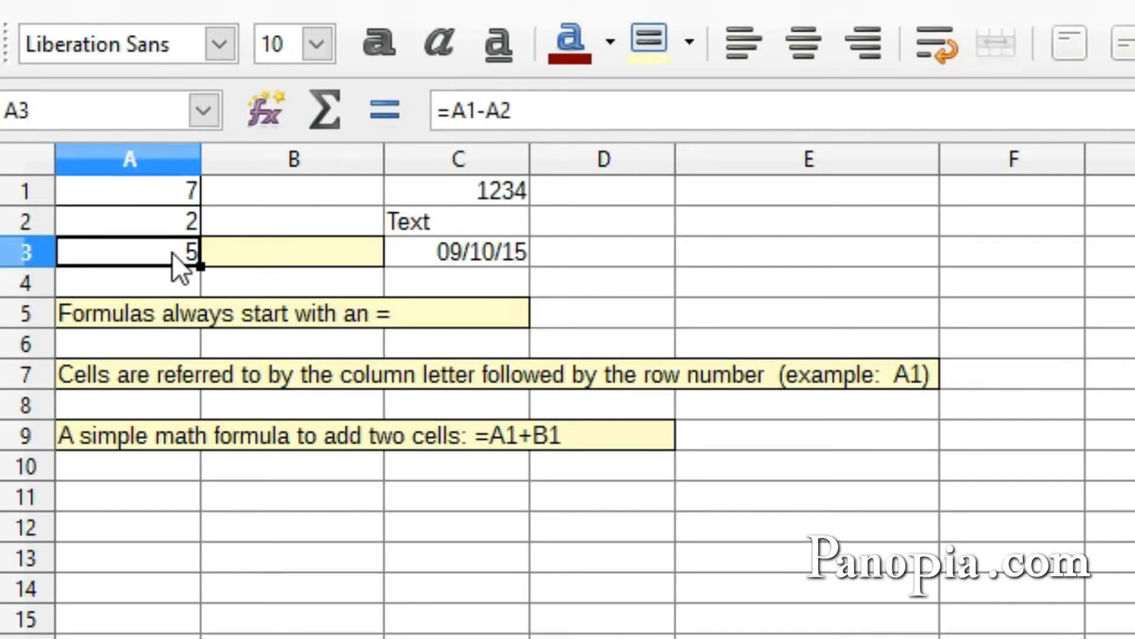
key("Delete")
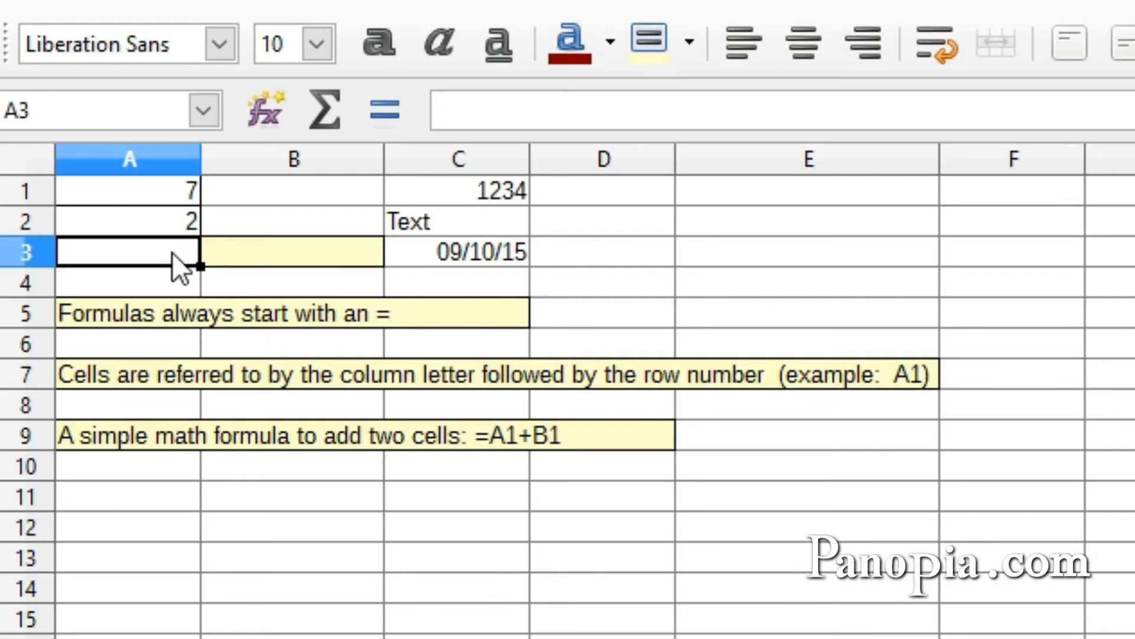
left_click(318, 114)
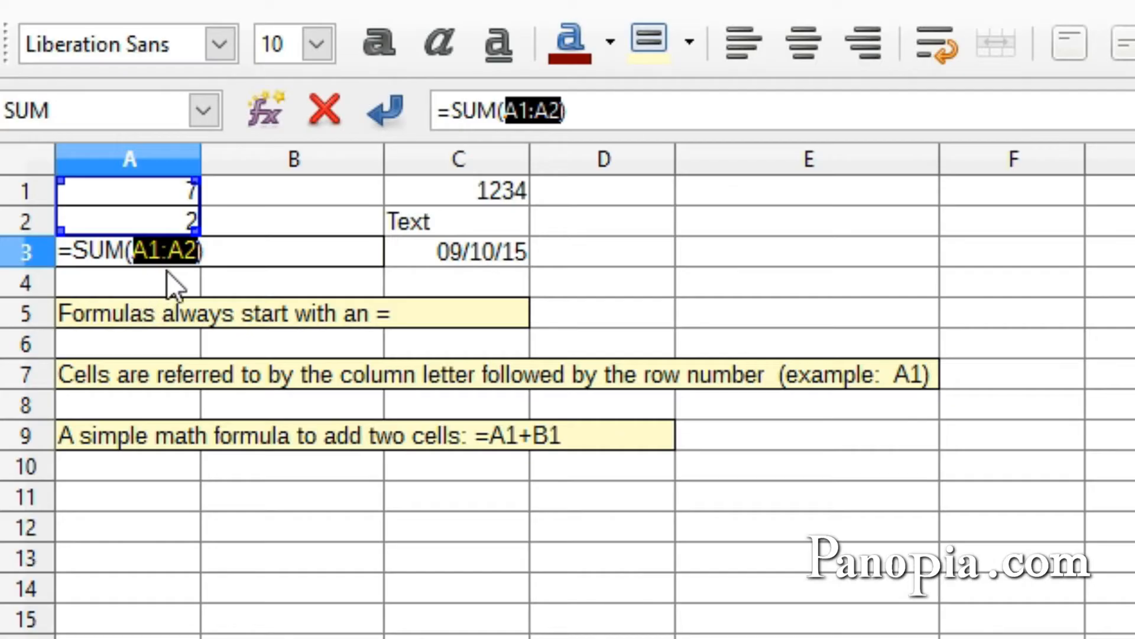
left_click(204, 252)
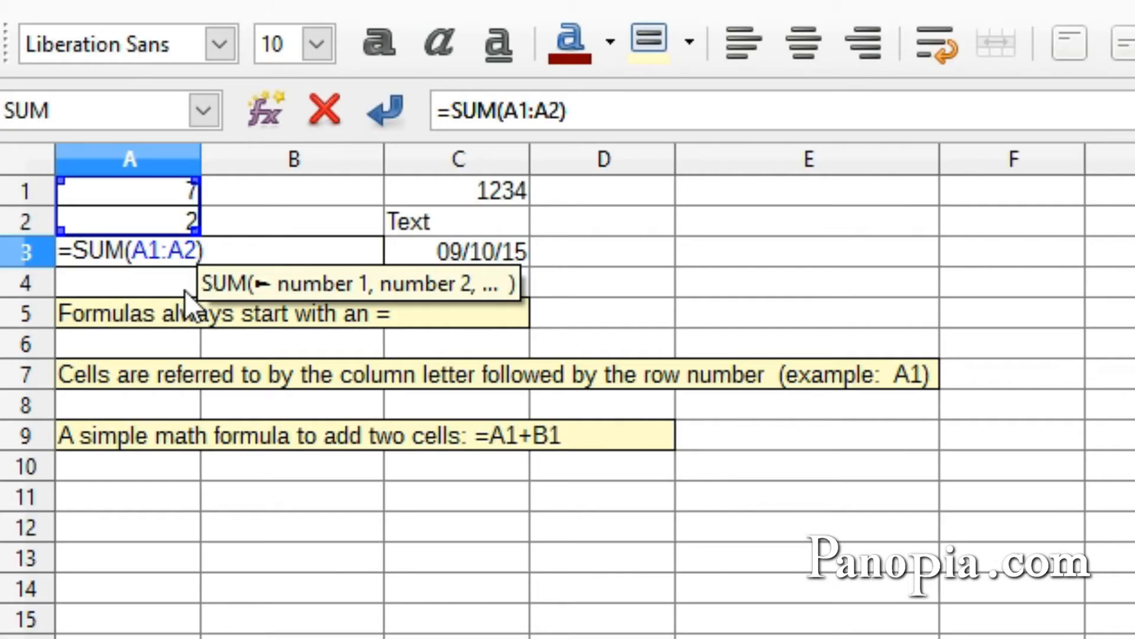
key("Return")
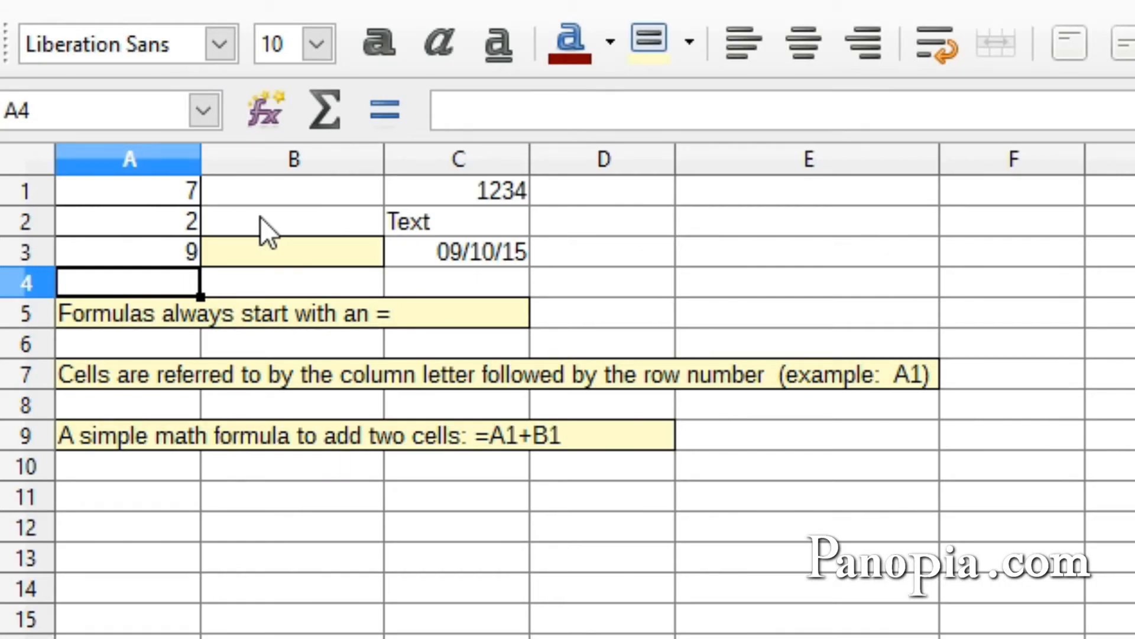
Clear cell A3 and write the formula =SUM(A1:A2) by hand, accepting the suggested SUM function and selecting A1 through A2 as its range.
left_click(127, 255)
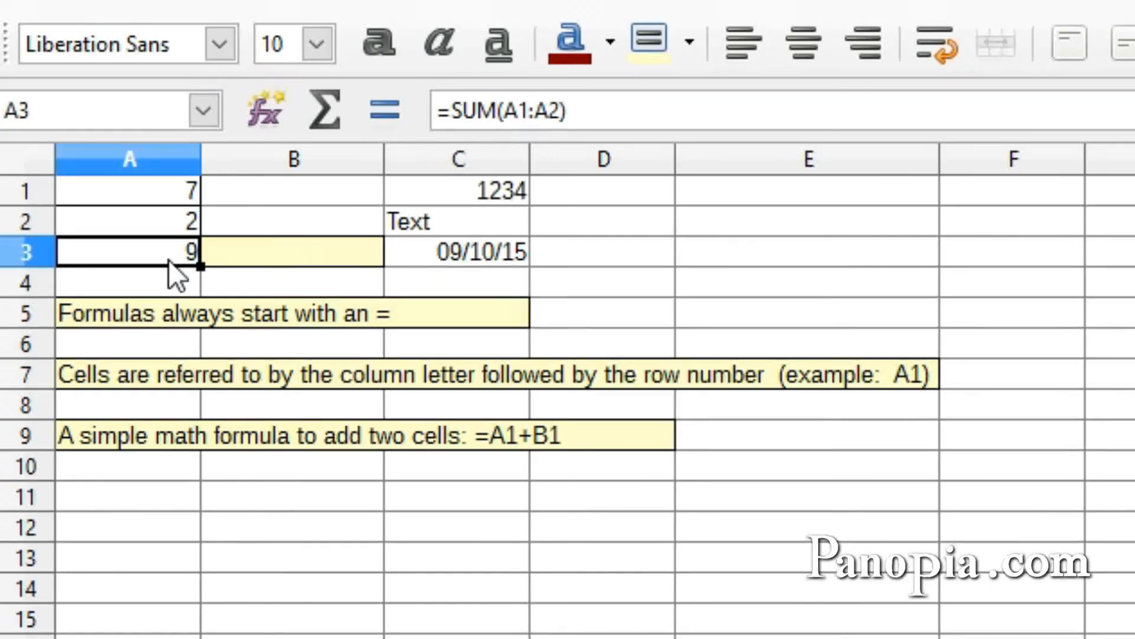
key("Delete")
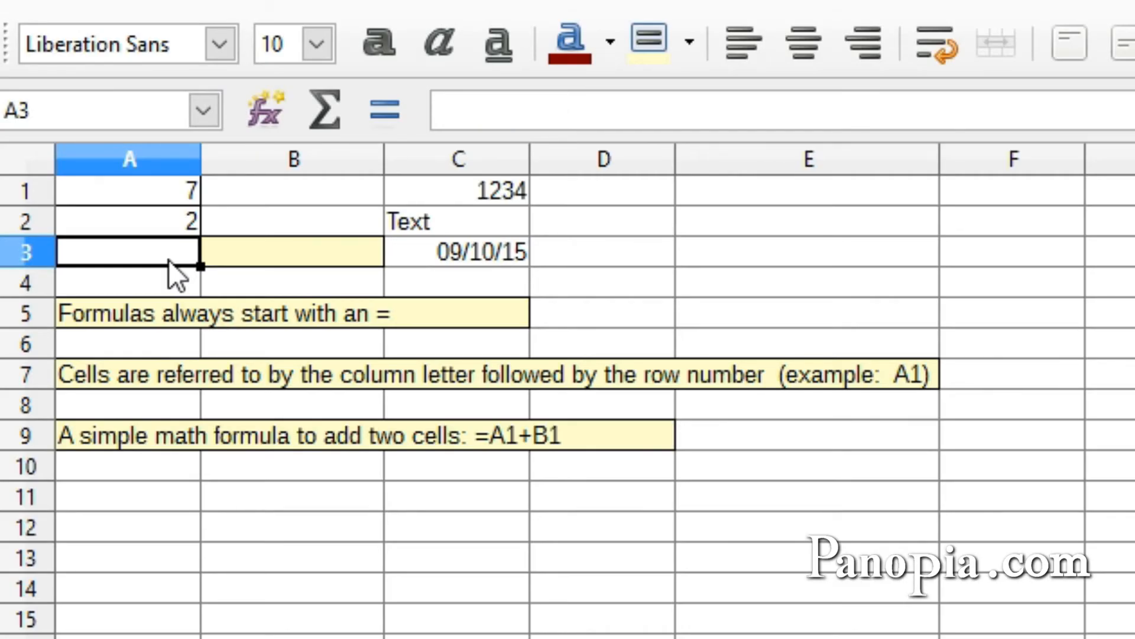
type("=")
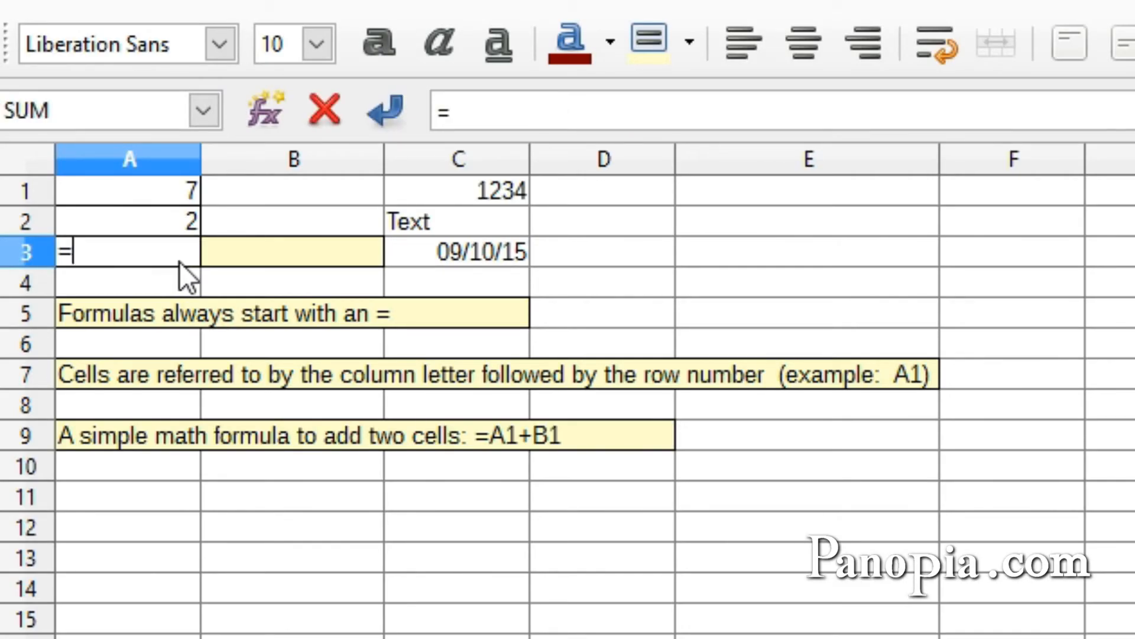
type("su")
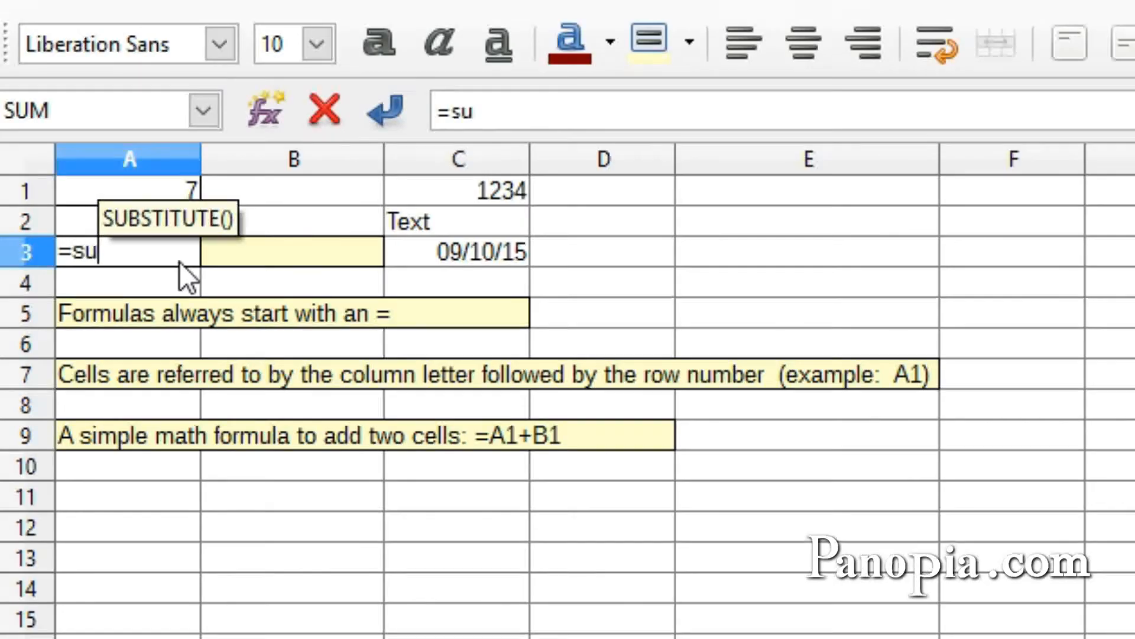
type("m")
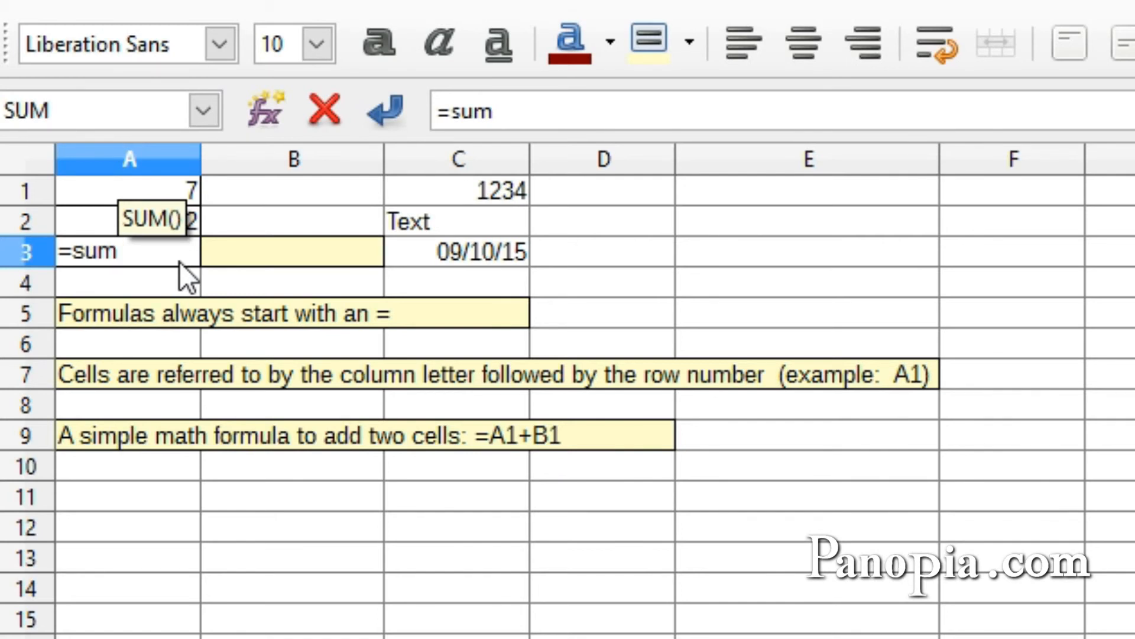
key("Return")
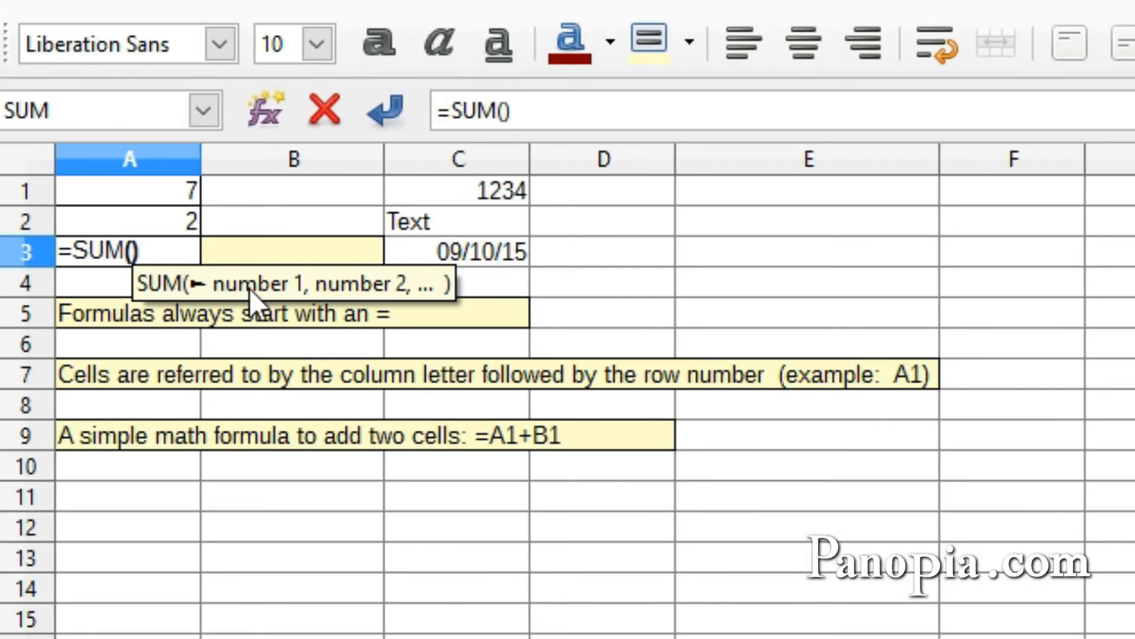
left_click(139, 195)
left_click_drag(140, 198, 136, 214)
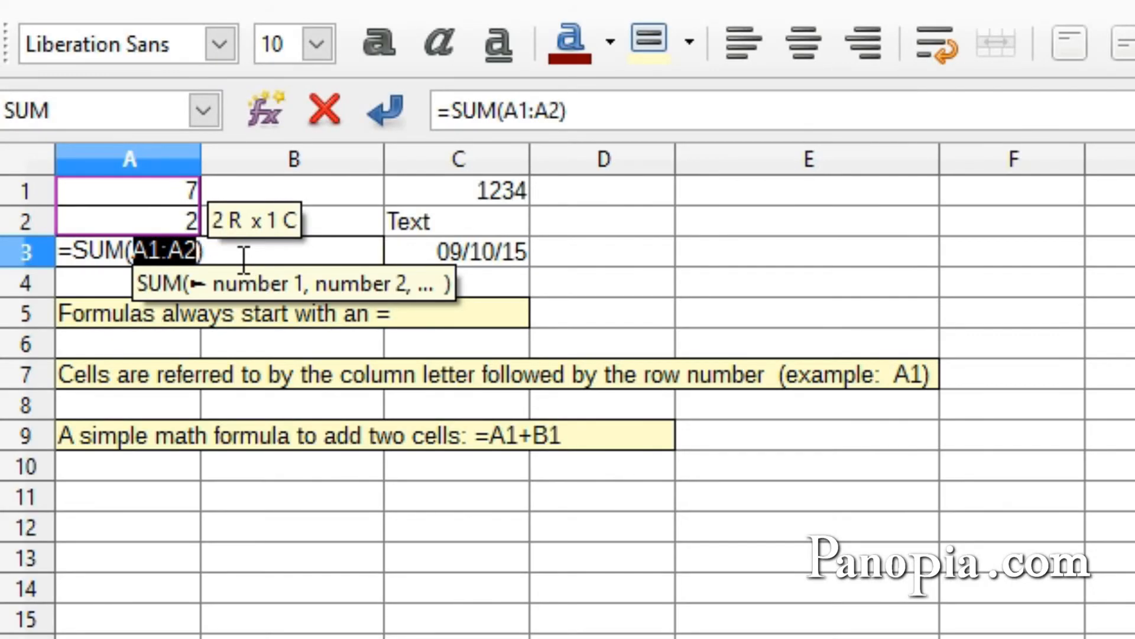
key("Return")
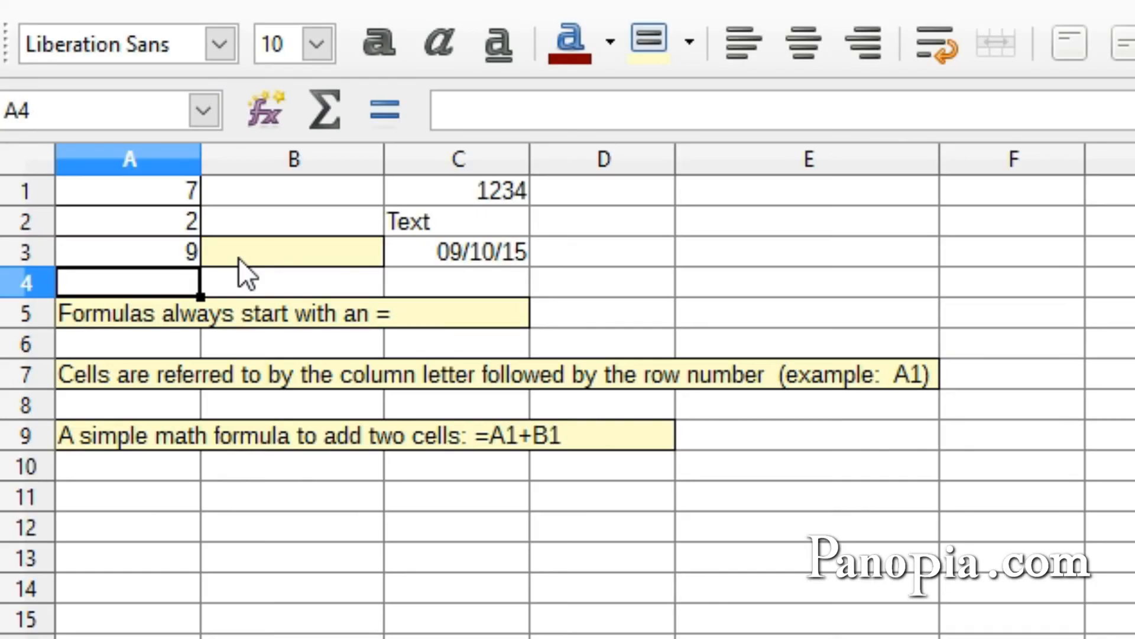
Examine the SUM formula in cell A3 in edit mode and leave the cell without editing it.
left_click(159, 248)
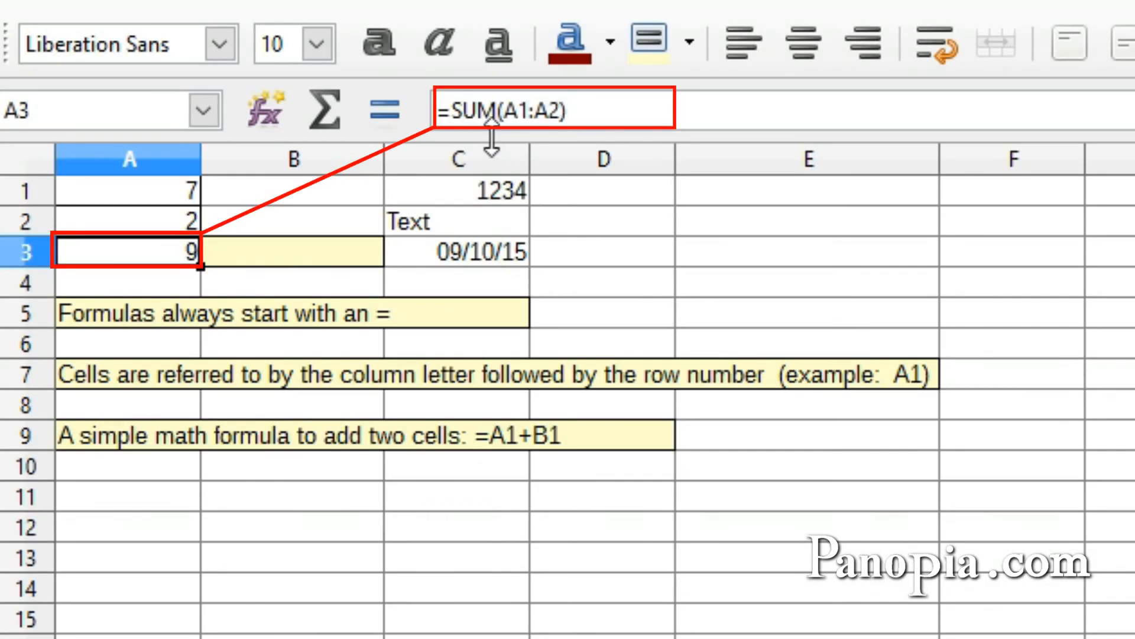
double_click(165, 256)
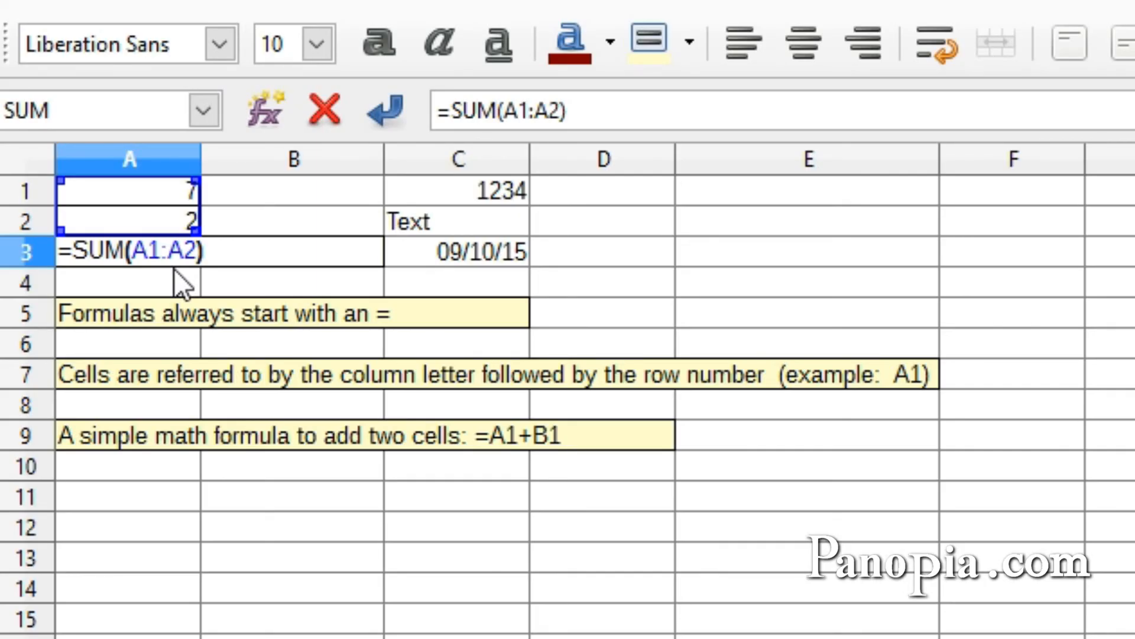
key("Escape")
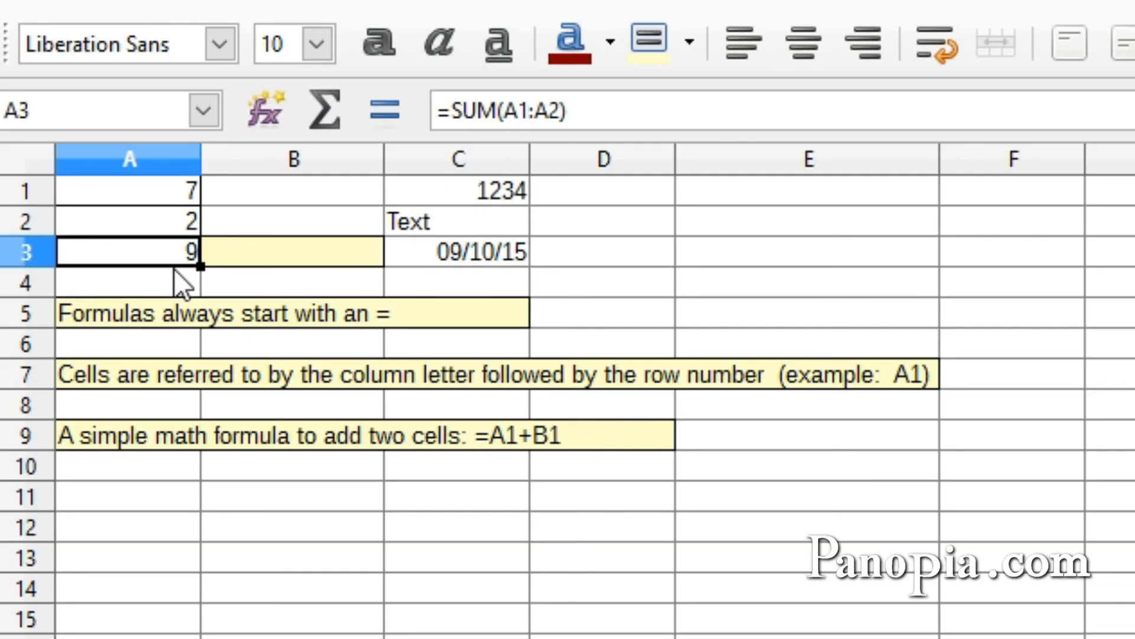